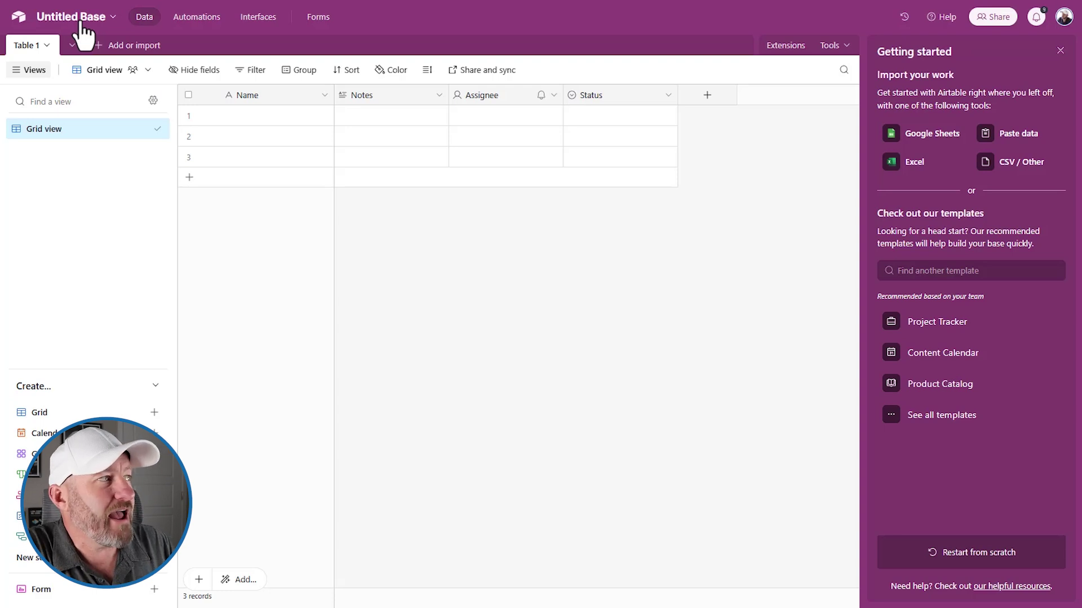
Step: Rename the base's first table as Contacts
double_click(29, 49)
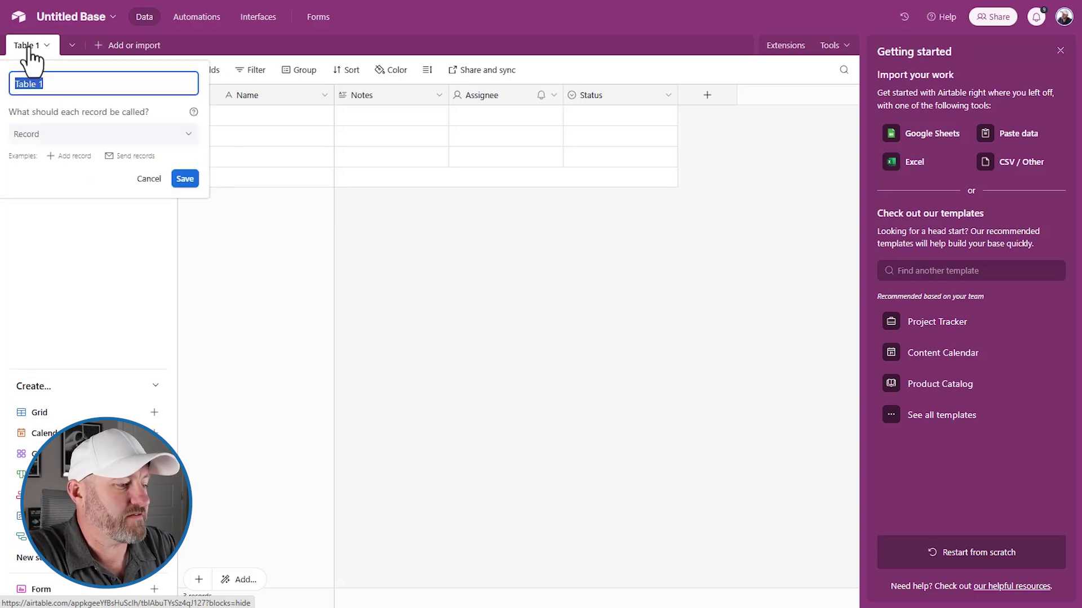
text(Contacts)
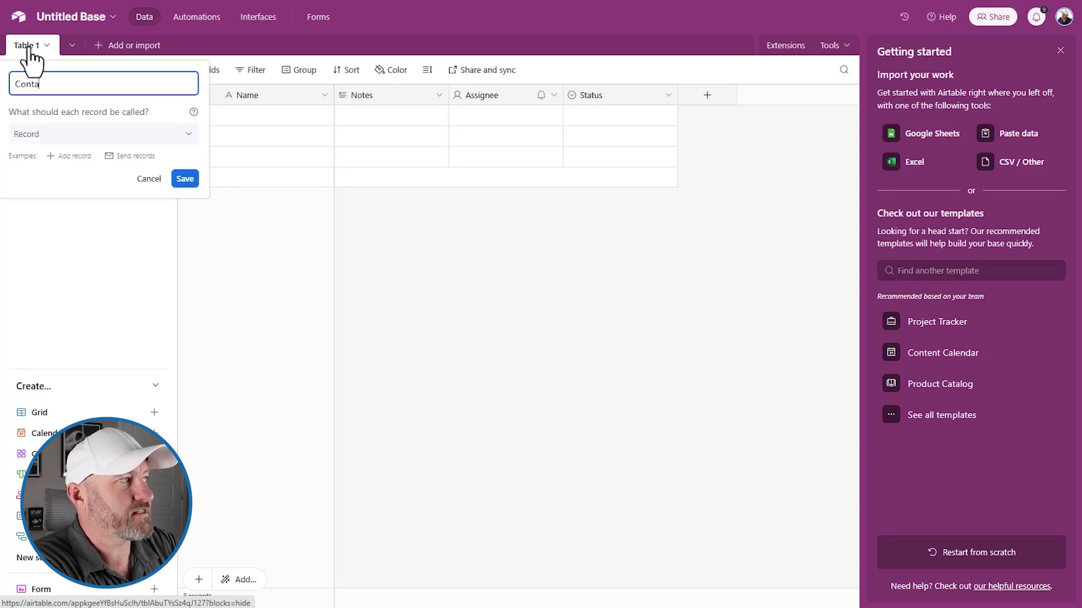
key(Return)
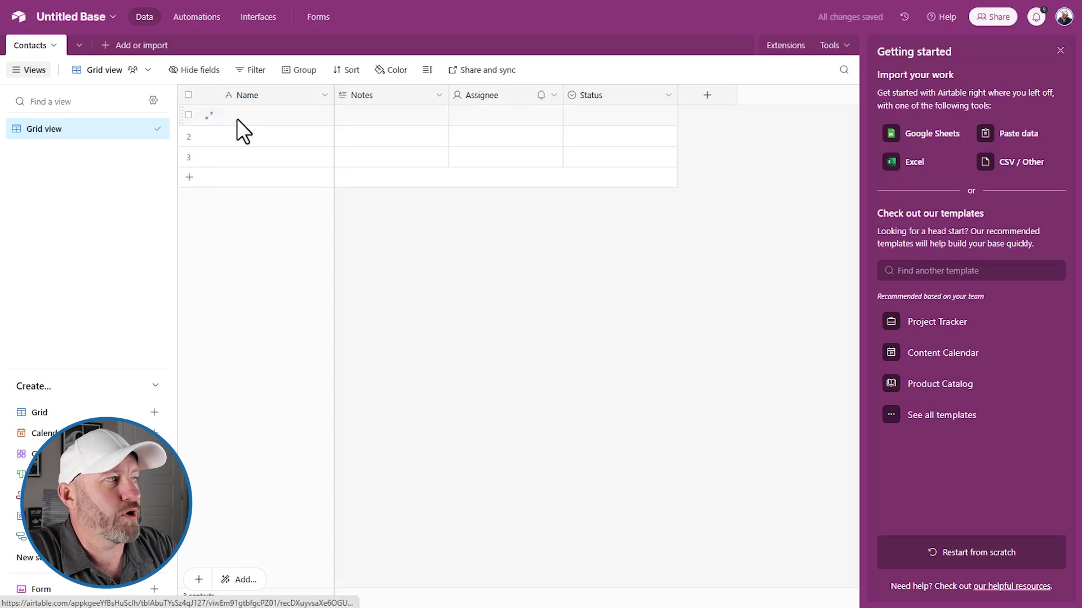
Step: Enter the contact's first name in the Name field of the first Contacts record
click(236, 118)
text(Gareth)
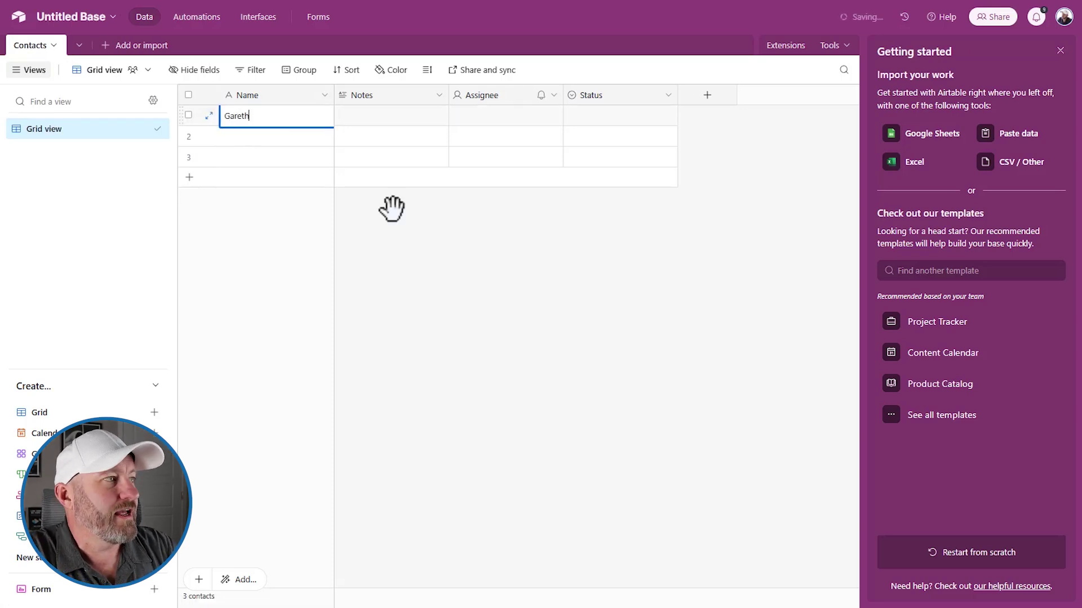
click(391, 207)
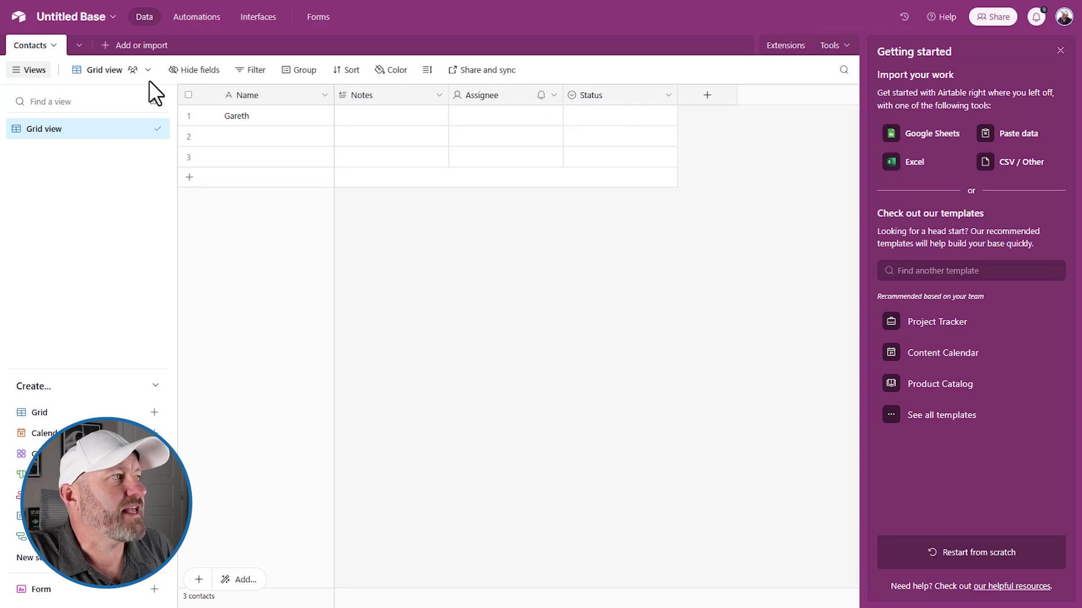
Step: Create a second blank table from scratch and name it Companies
click(128, 51)
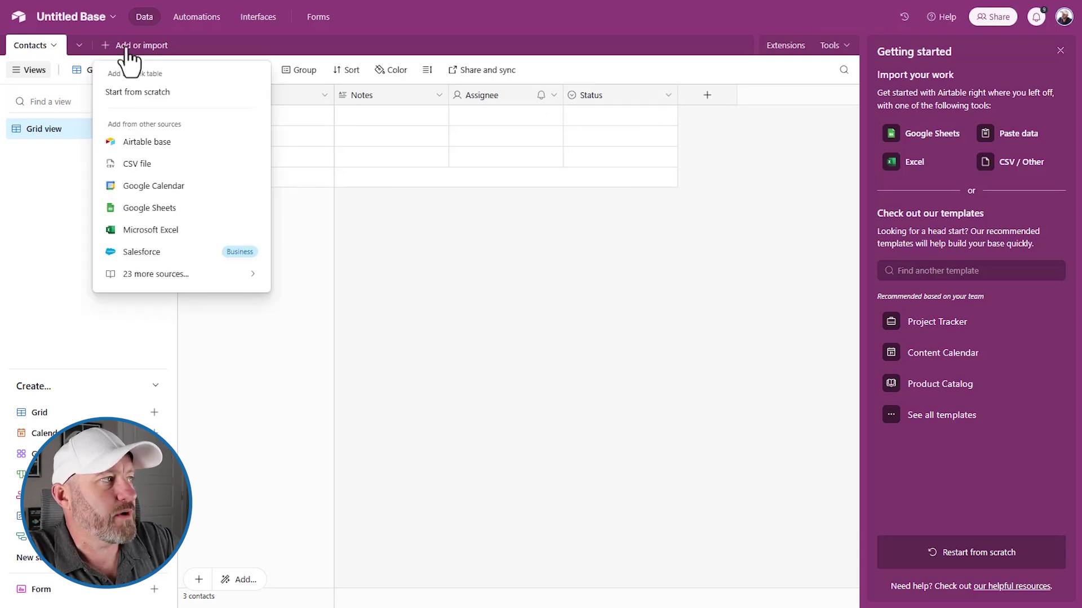
click(153, 95)
text(Companies)
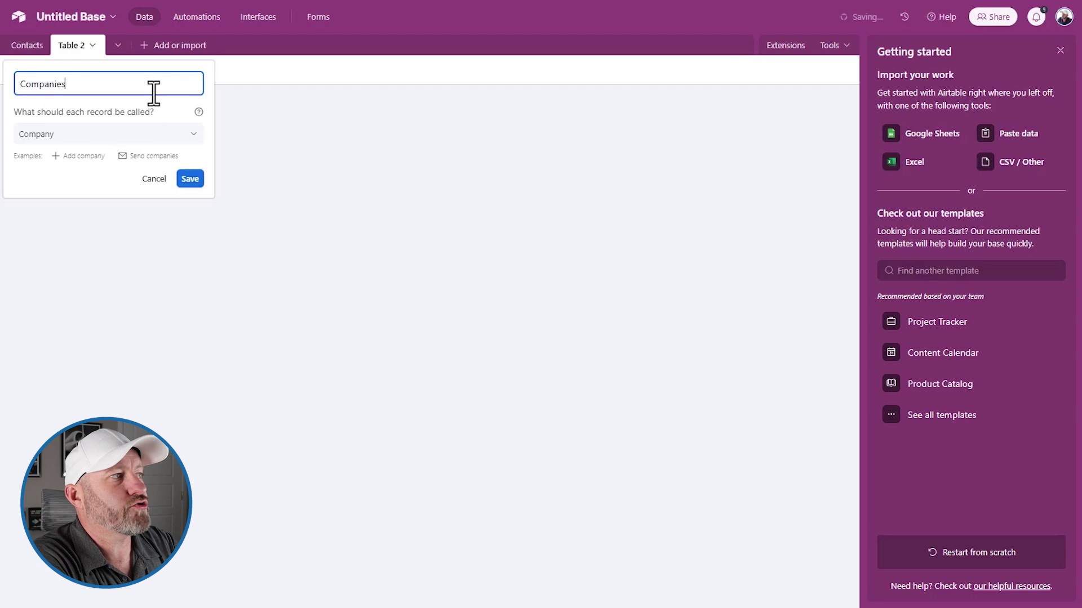
key(Return)
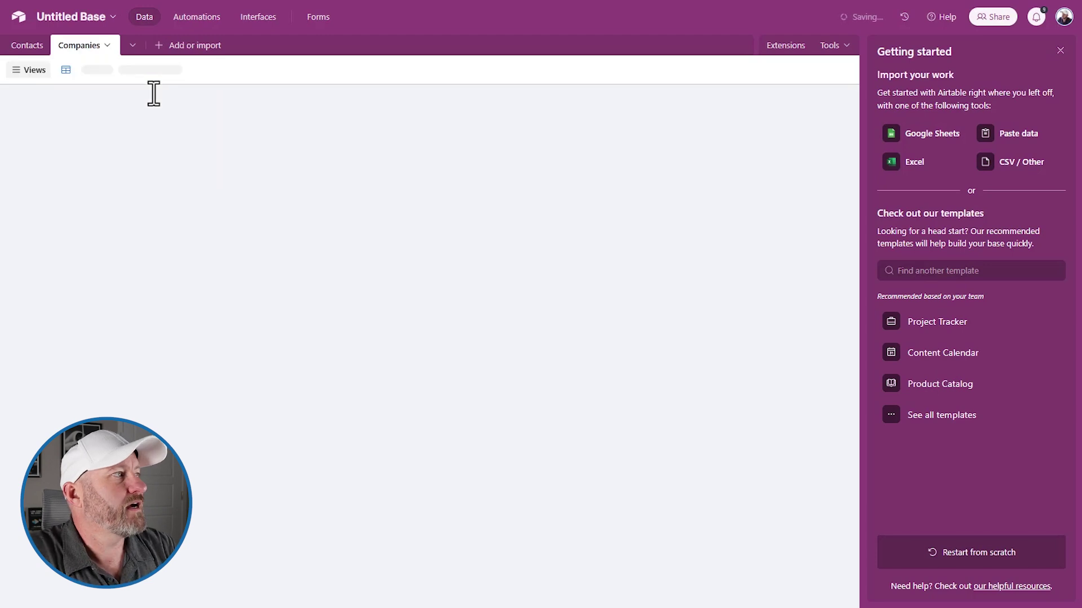
Step: Add a linked-record field named Contacts to the Companies table, pointing to the Contacts table
click(25, 46)
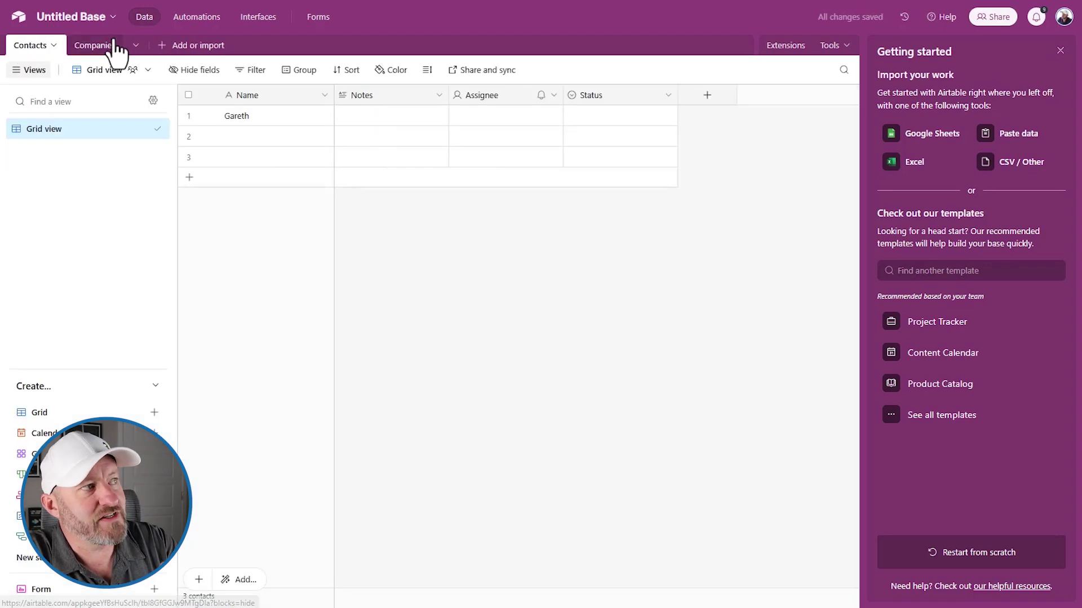
click(106, 50)
click(711, 96)
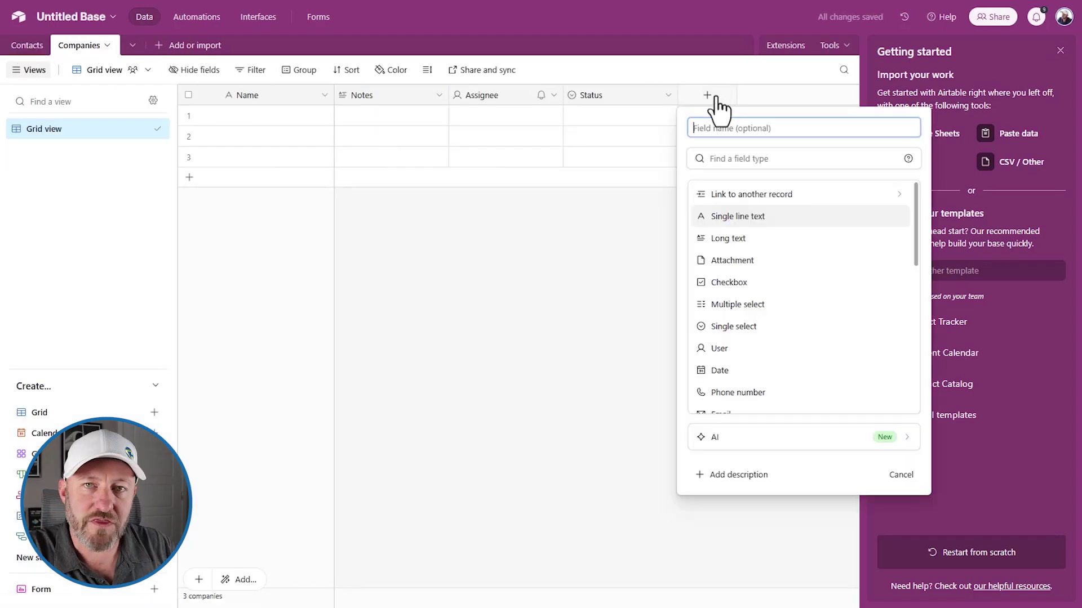
text(link)
key(shift+Left)
key(shift+Left)
key(shift+Left)
key(shift+Left)
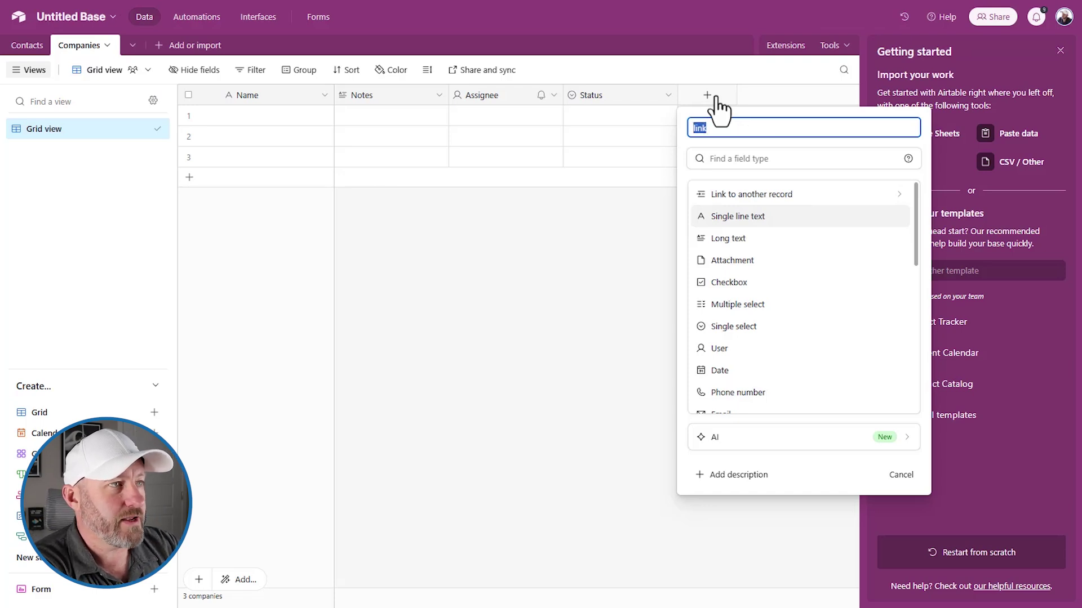
text(Con)
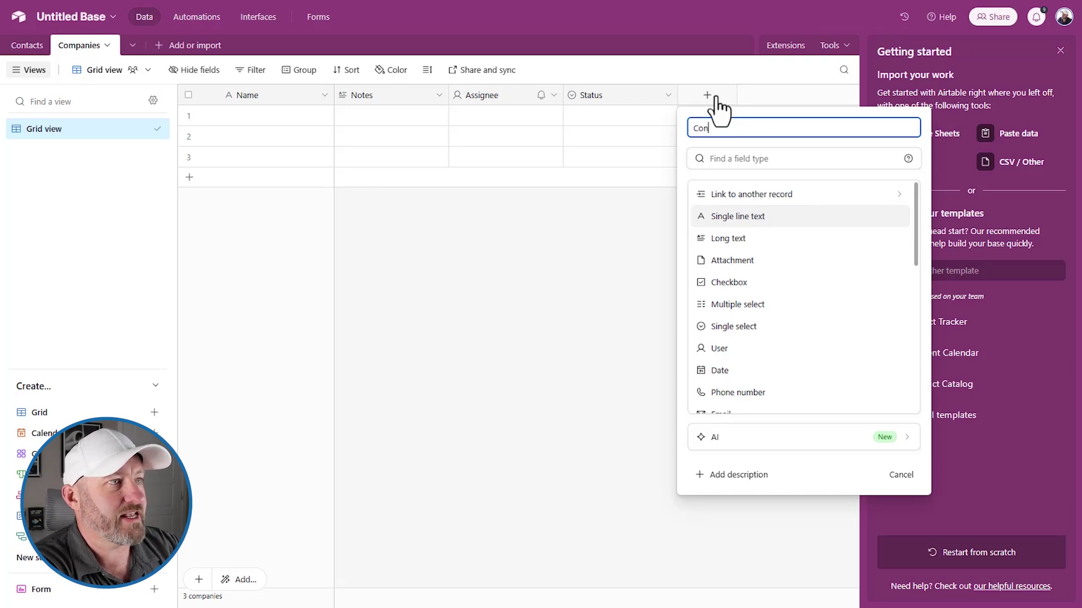
text(tacts)
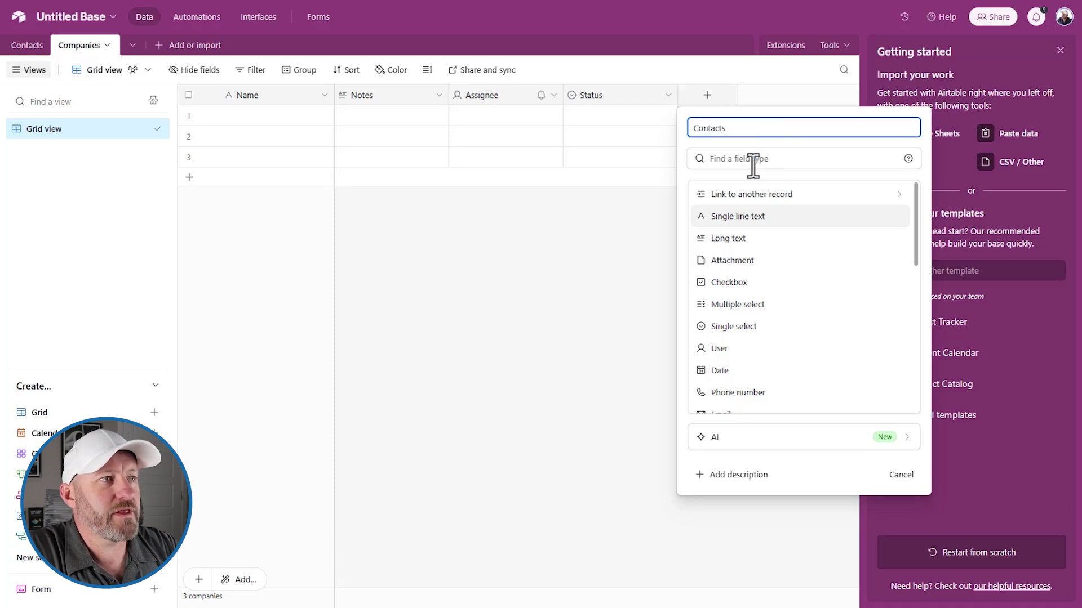
click(749, 192)
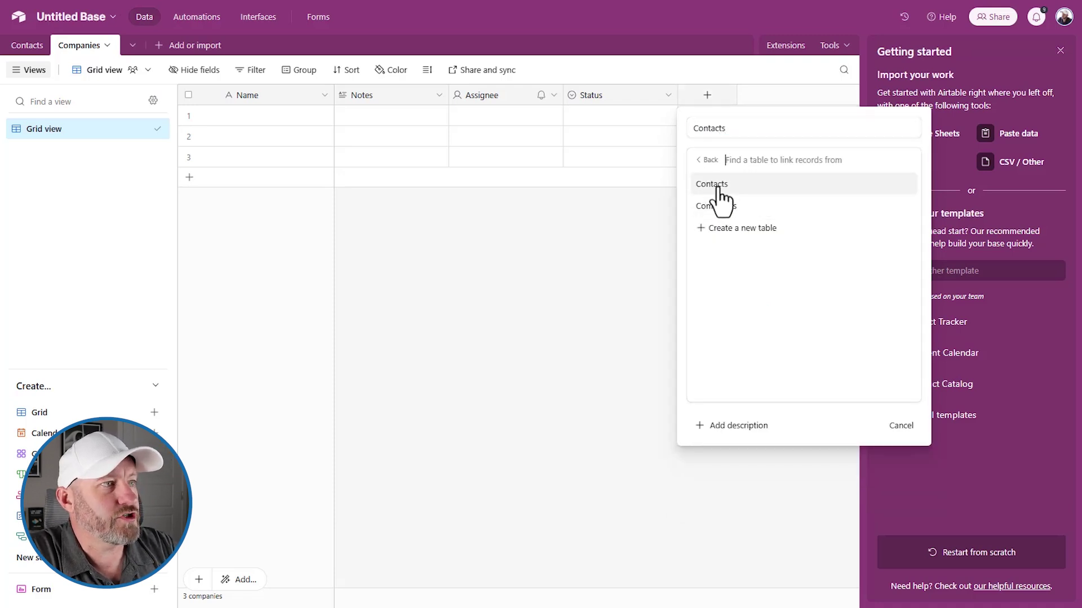
click(719, 190)
click(907, 289)
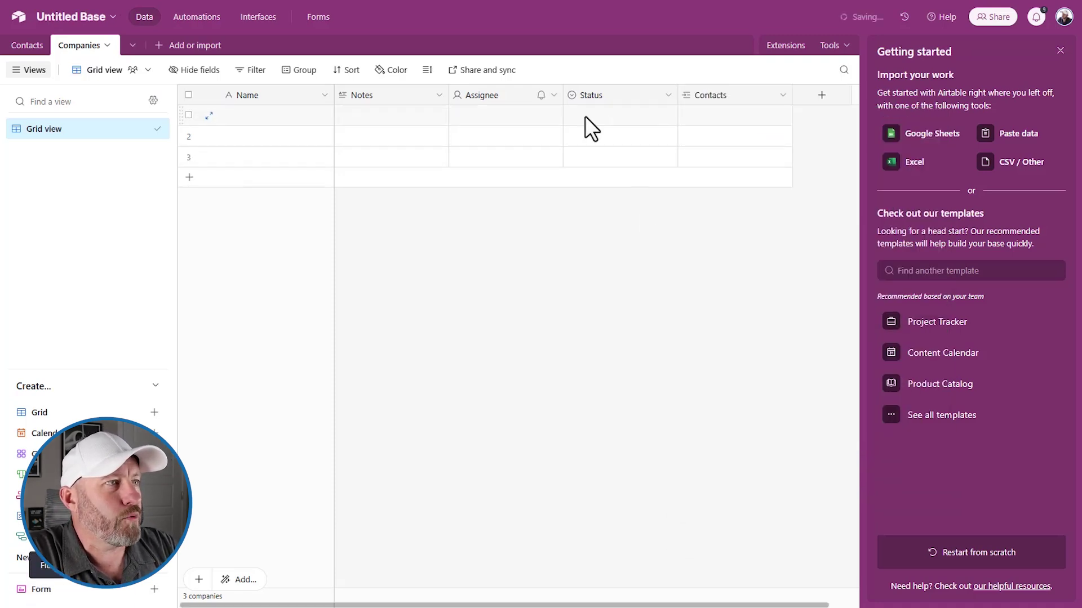
Step: Link the named contact to the first company record and check the matching Companies field in the Contacts table
click(688, 118)
click(687, 115)
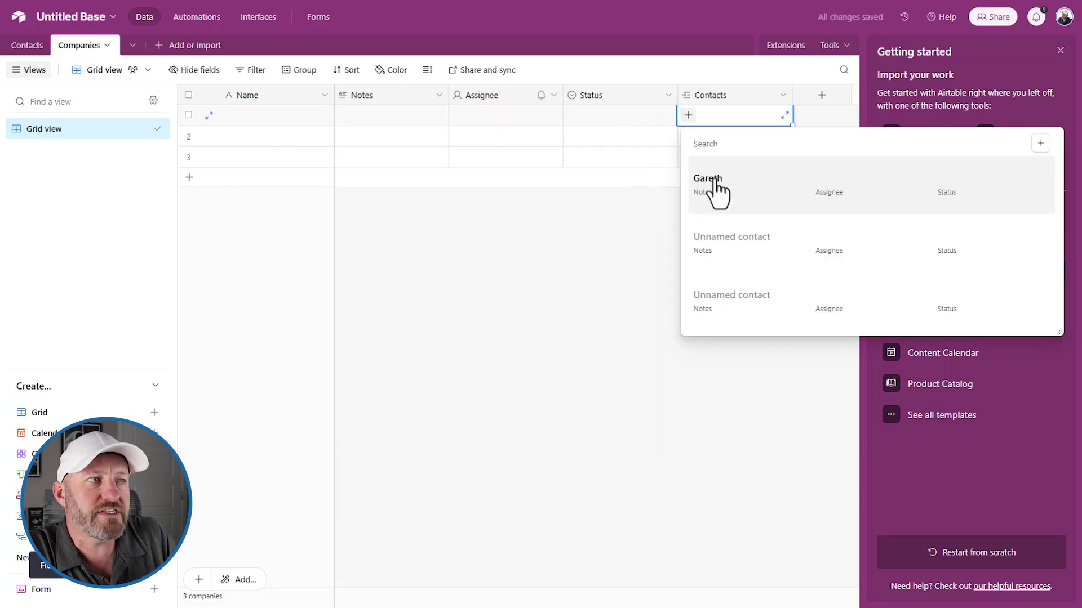
click(710, 179)
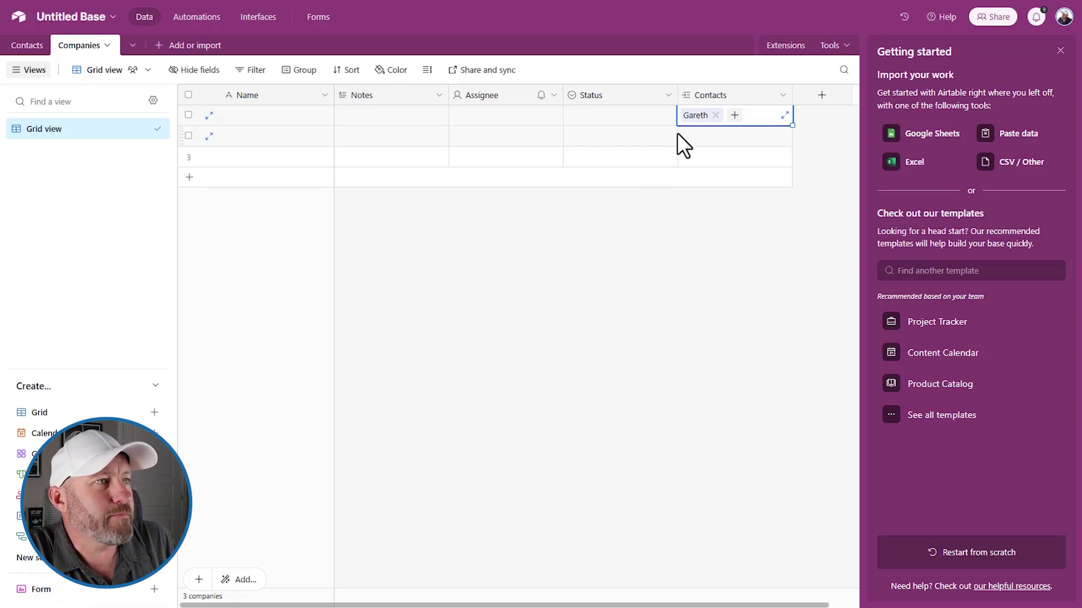
click(29, 49)
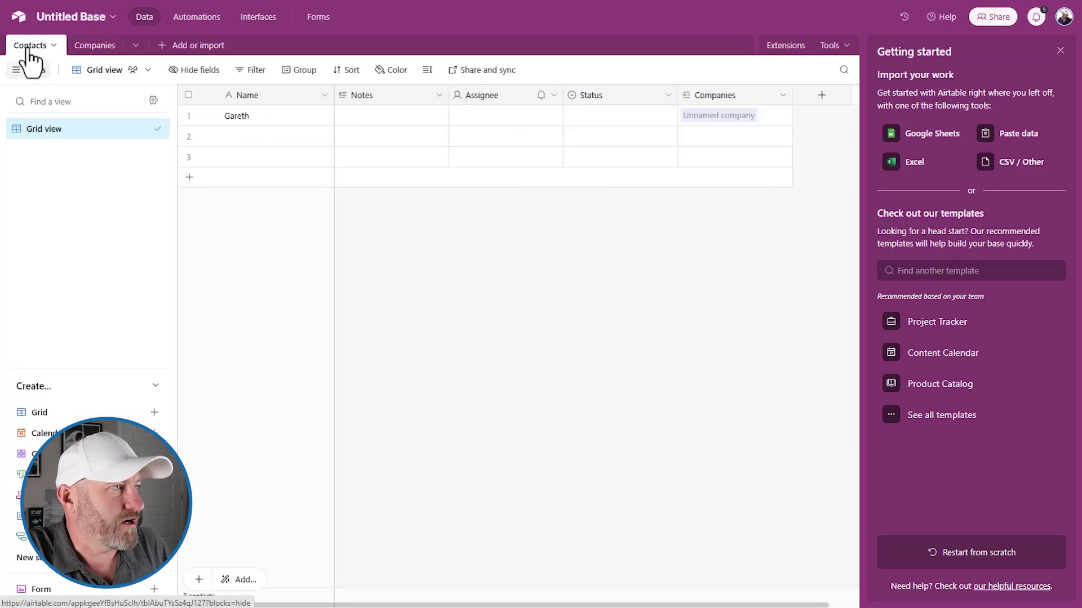
click(728, 99)
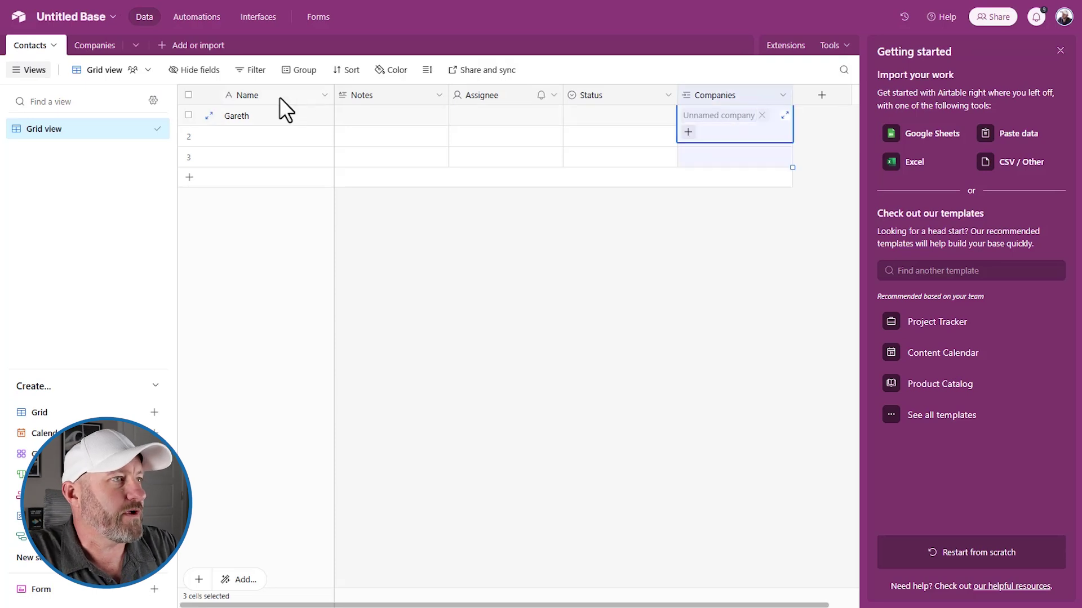
Step: Name the first record in the Companies table GAP Consulting
click(95, 46)
click(262, 119)
text(GA)
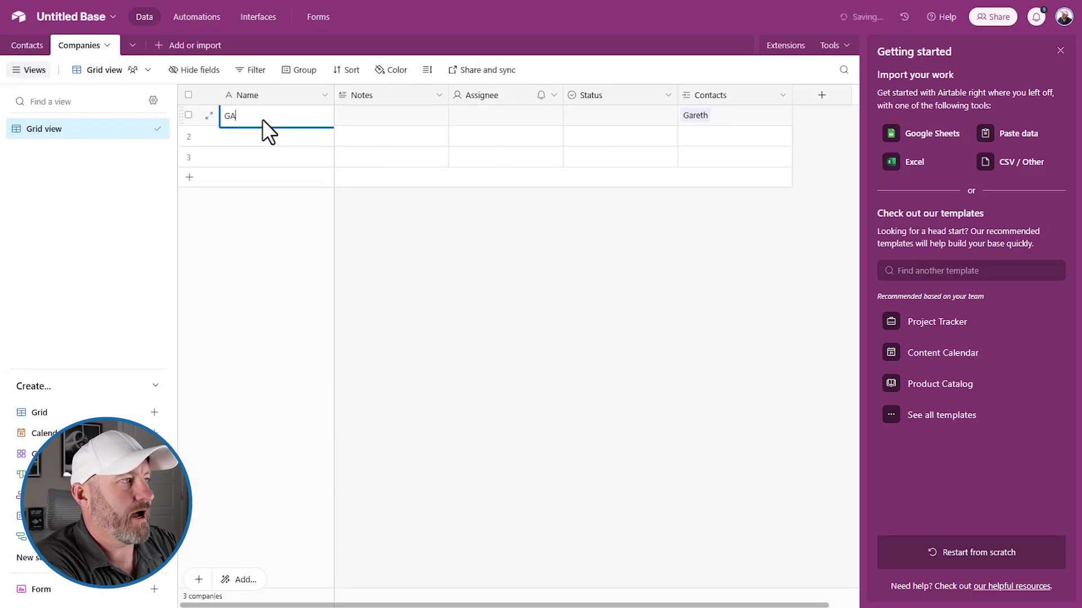
text(P Consulting)
key(Return)
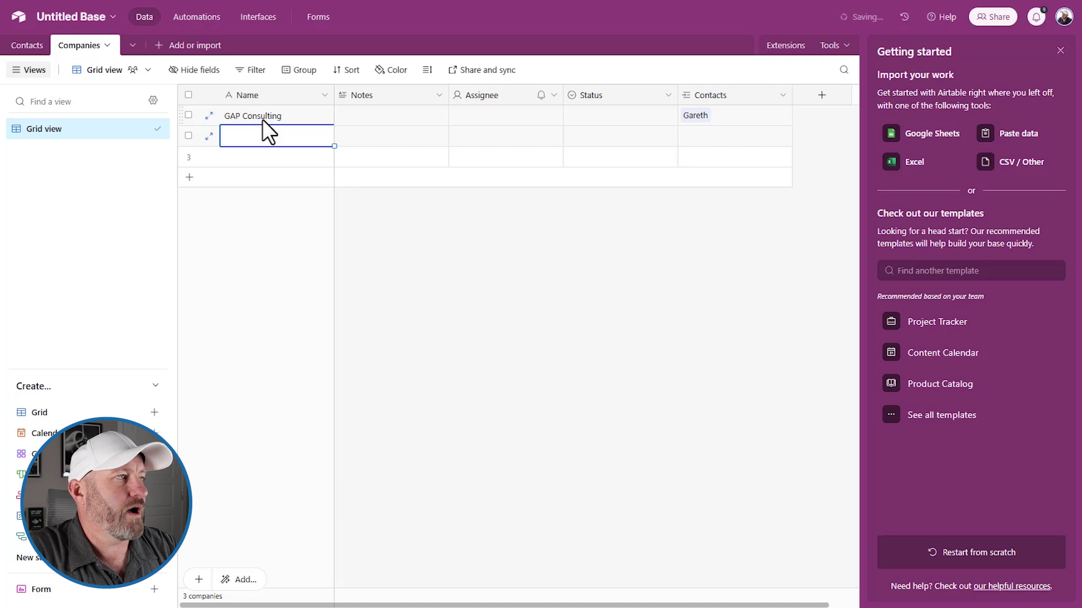
key(Escape)
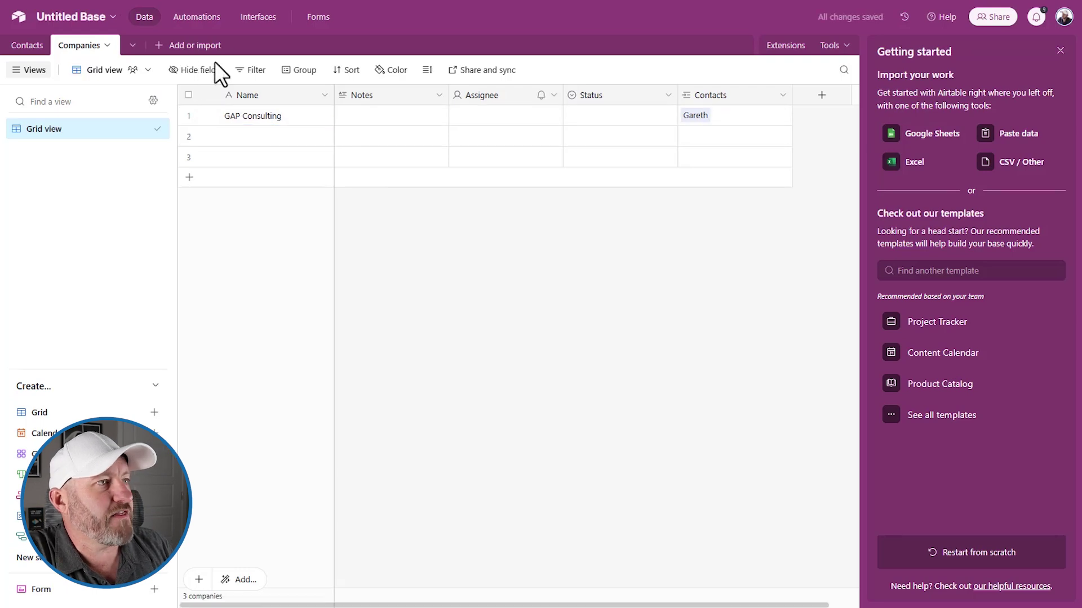
Step: Look over the Contacts table and the base's Interfaces and Automations sections
click(38, 47)
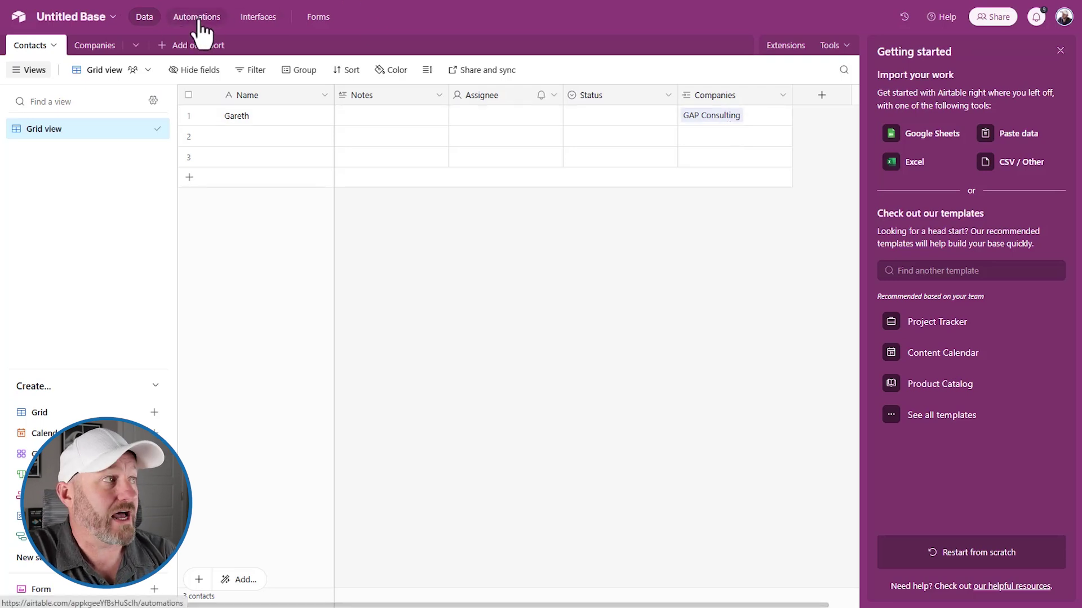
click(258, 18)
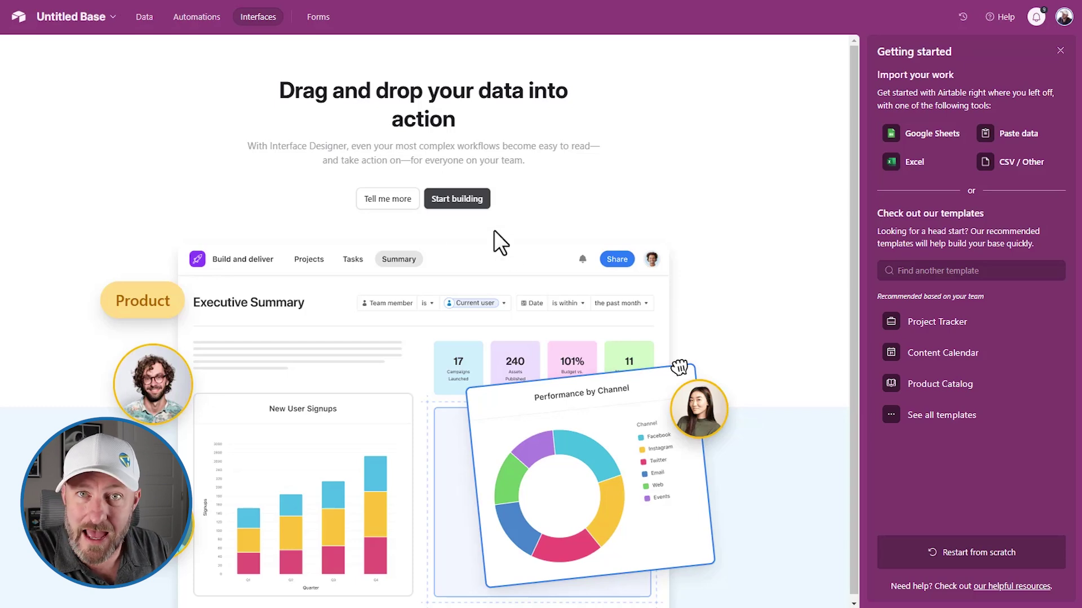
click(194, 19)
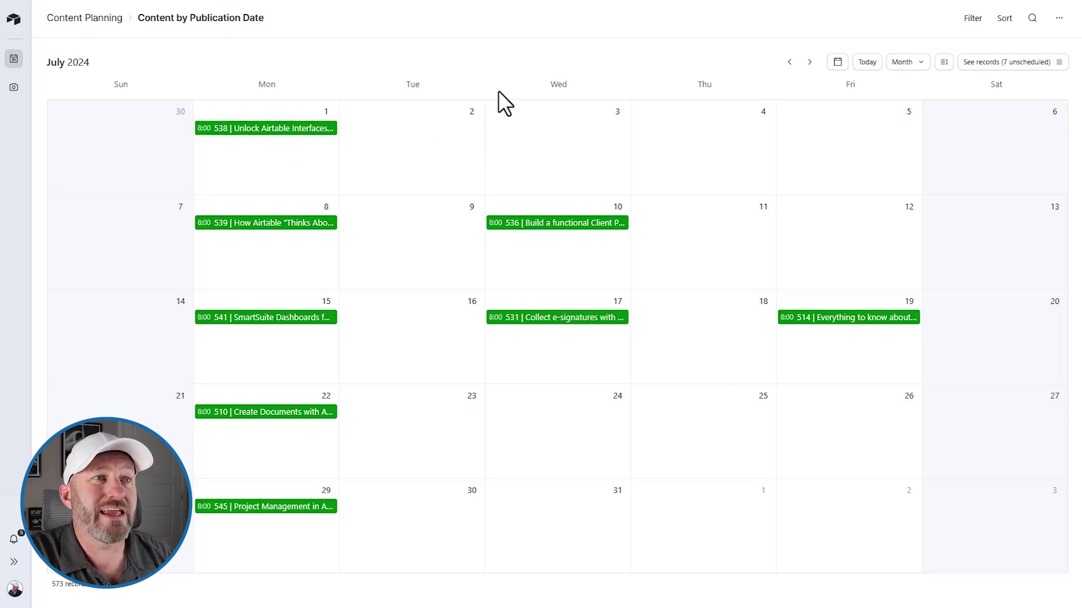
Step: Inspect the full details of the July 1 video record in the content calendar and preview its YouTube thumbnail
click(273, 131)
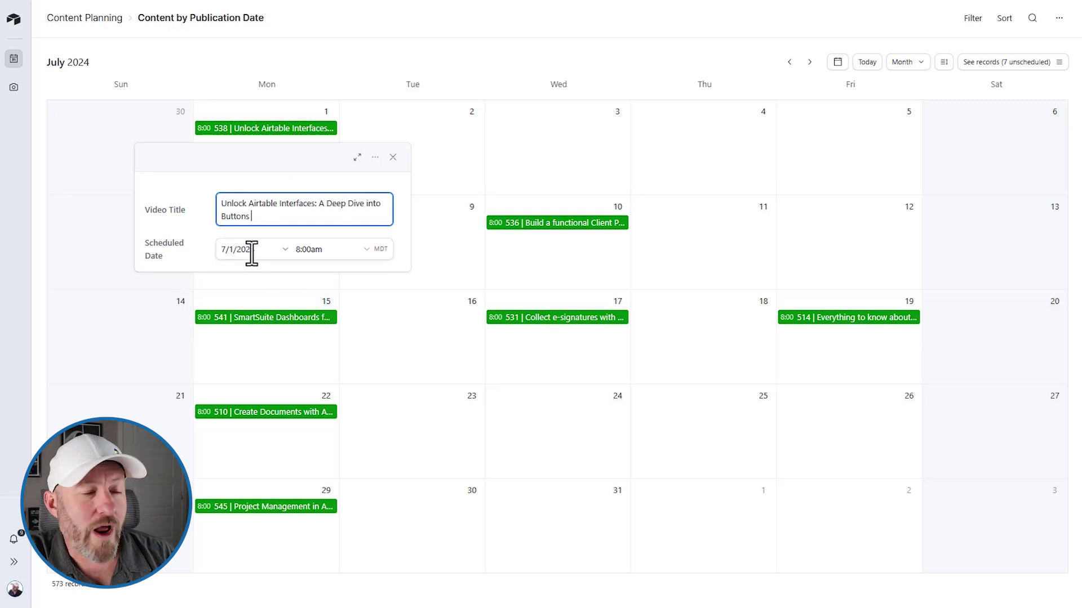
click(357, 157)
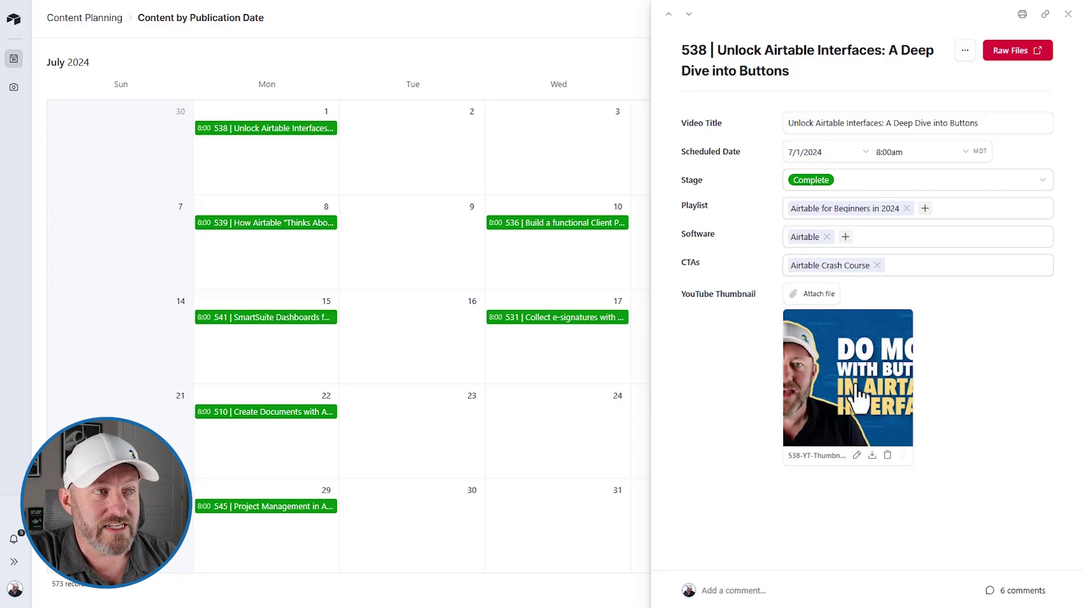
click(797, 405)
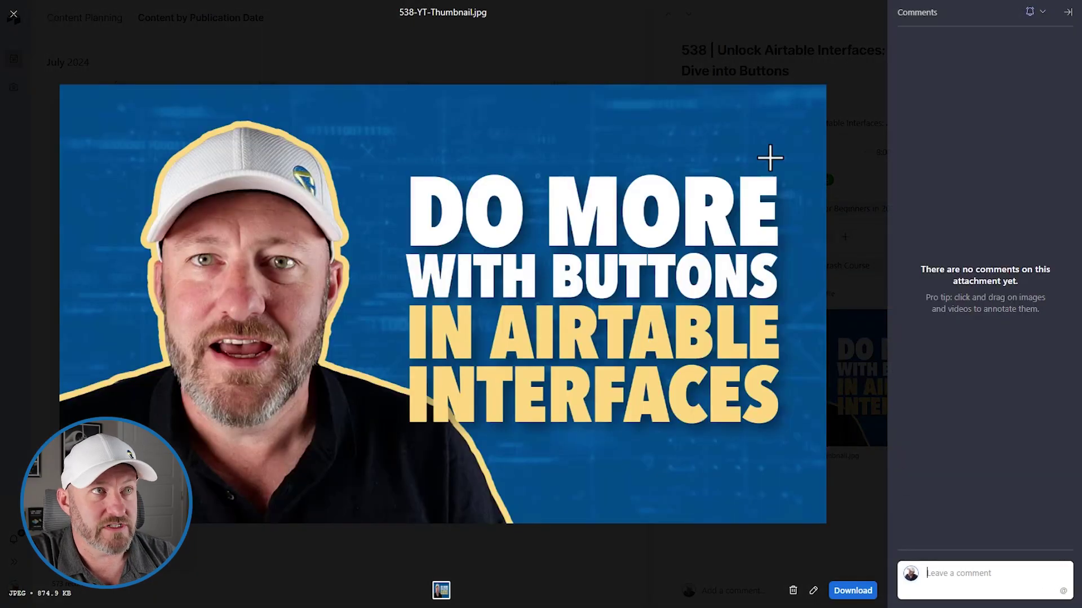
click(14, 14)
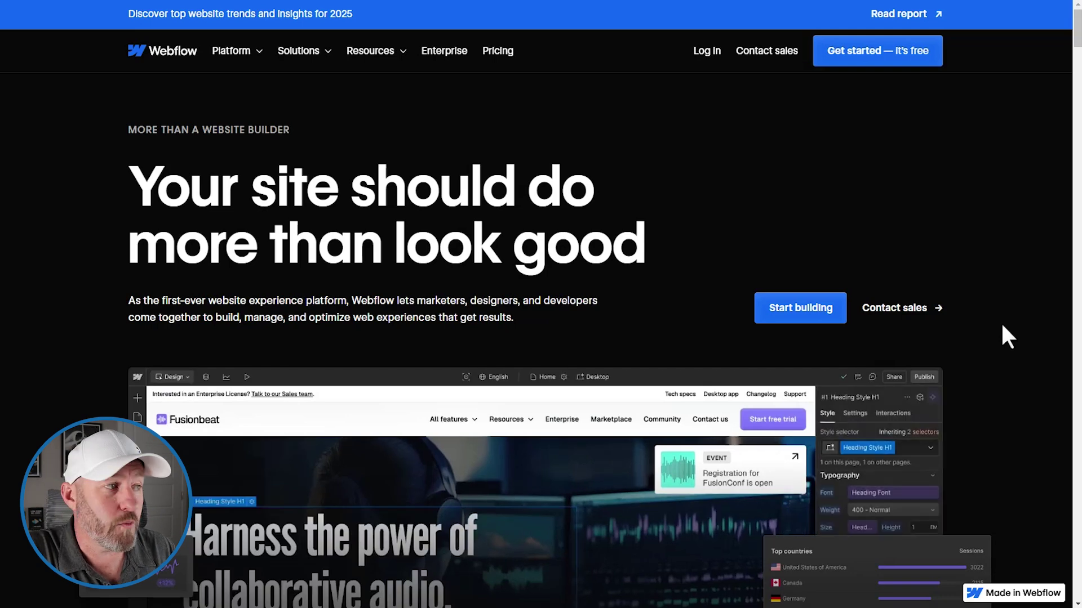
Step: Examine the Webflow homepage, including its hero section, feature overview and Solutions offerings
scroll(1000, 322, down, 2)
scroll(577, 295, up, 1)
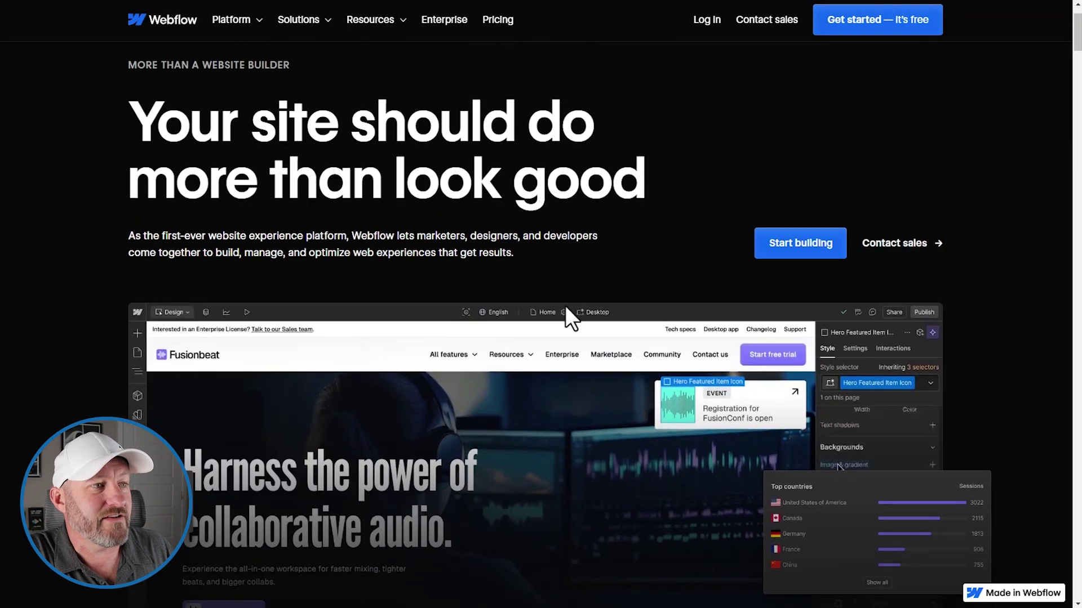
scroll(536, 312, down, 2)
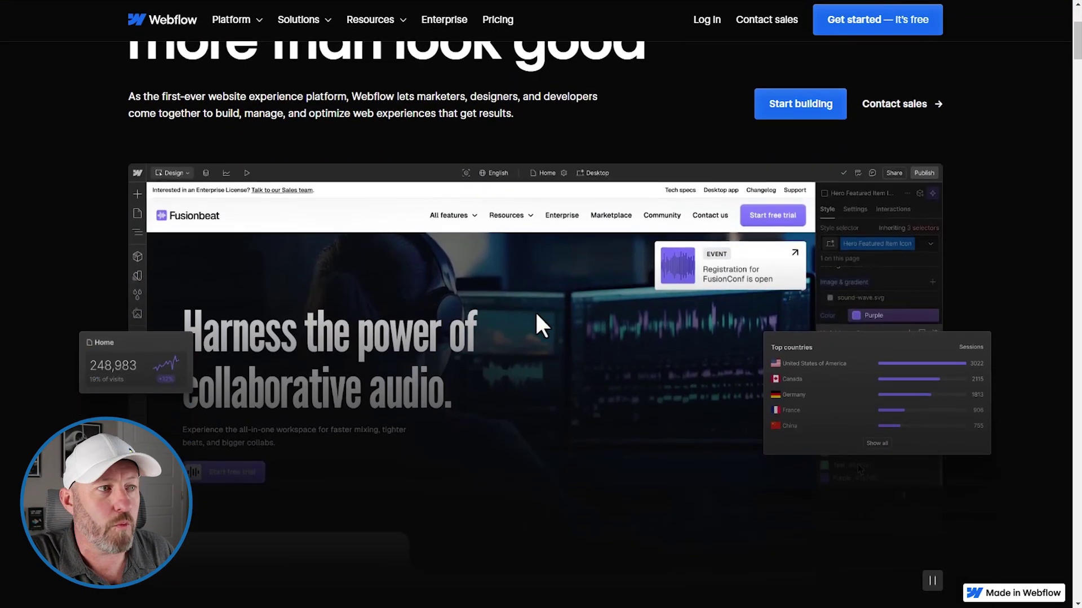
scroll(535, 310, down, 1)
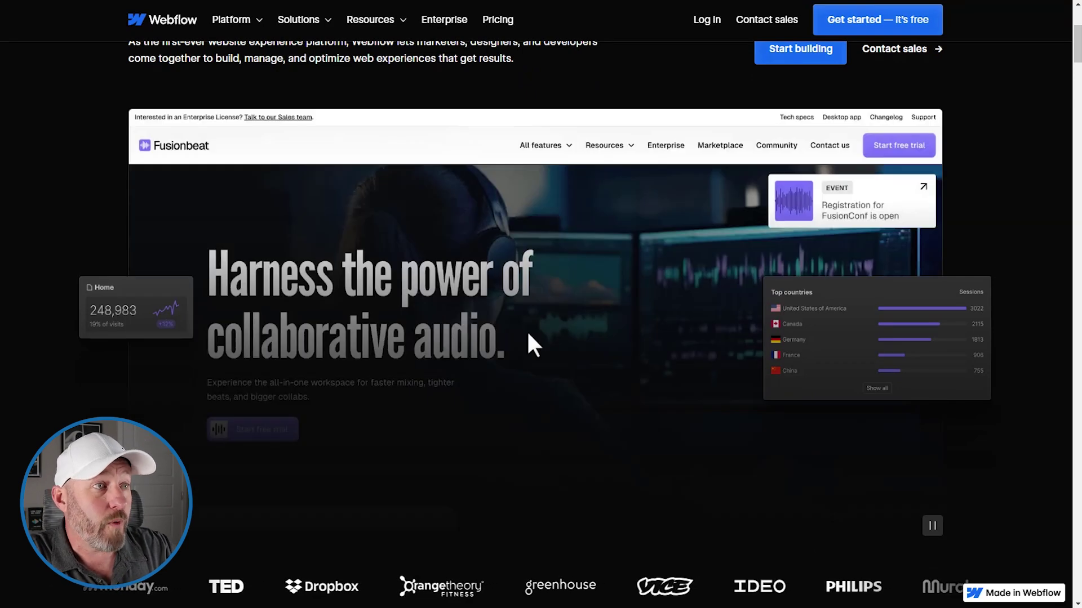
scroll(540, 346, down, 6)
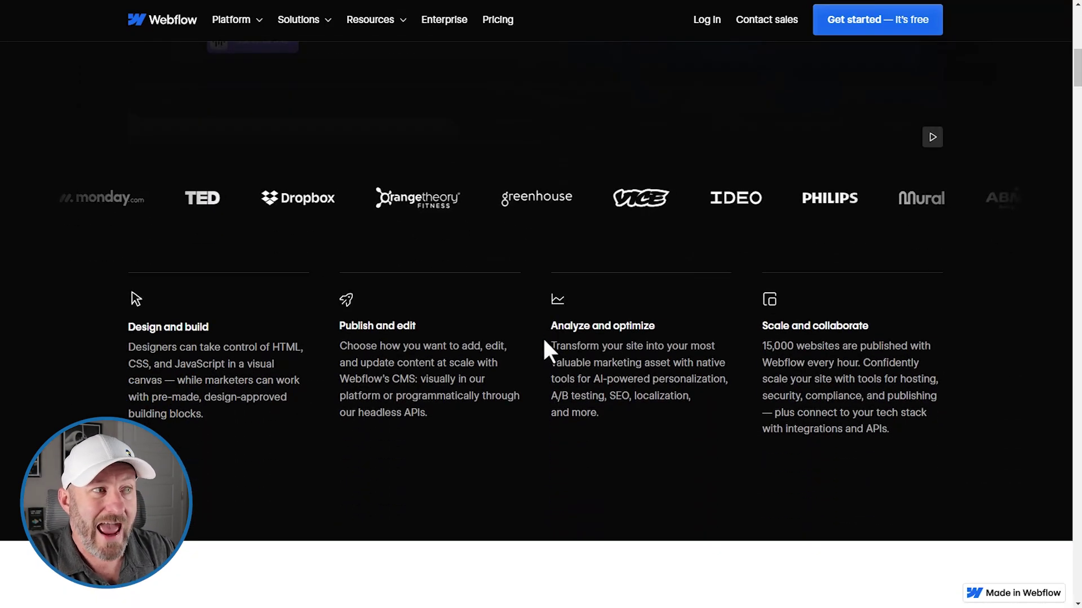
scroll(542, 338, up, 10)
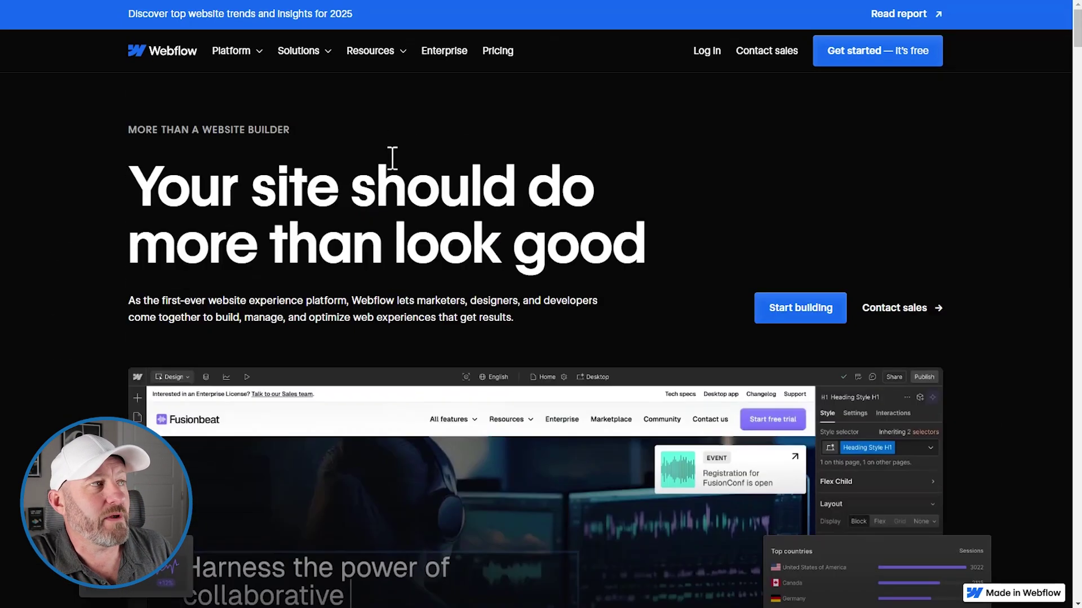
mouse_move(314, 54)
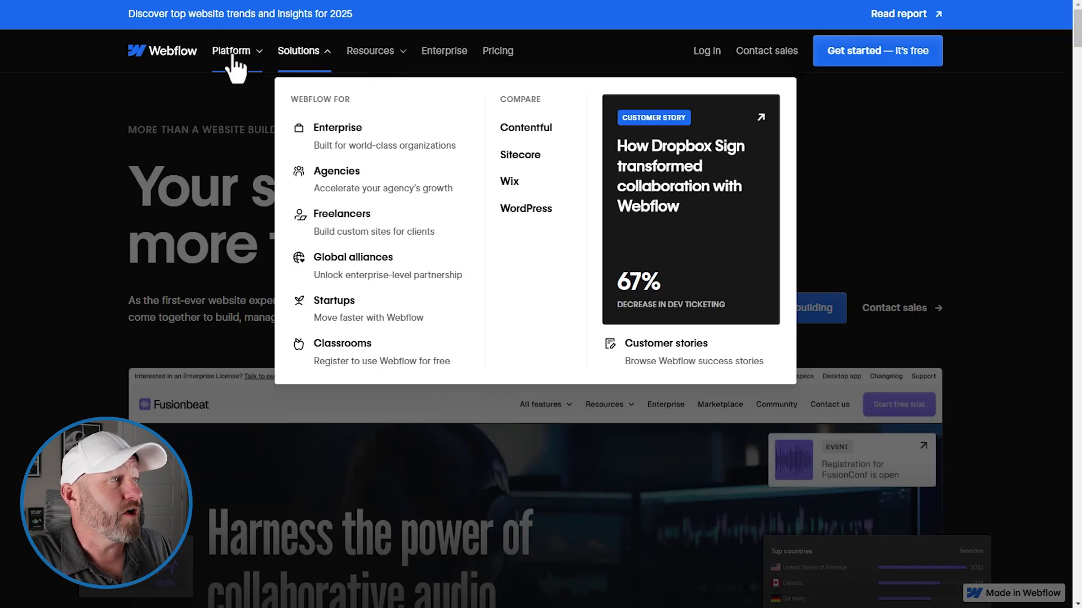
Step: Switch to the Airtable content calendar and select the whole video title in the July 1 record's details
mouse_move(234, 57)
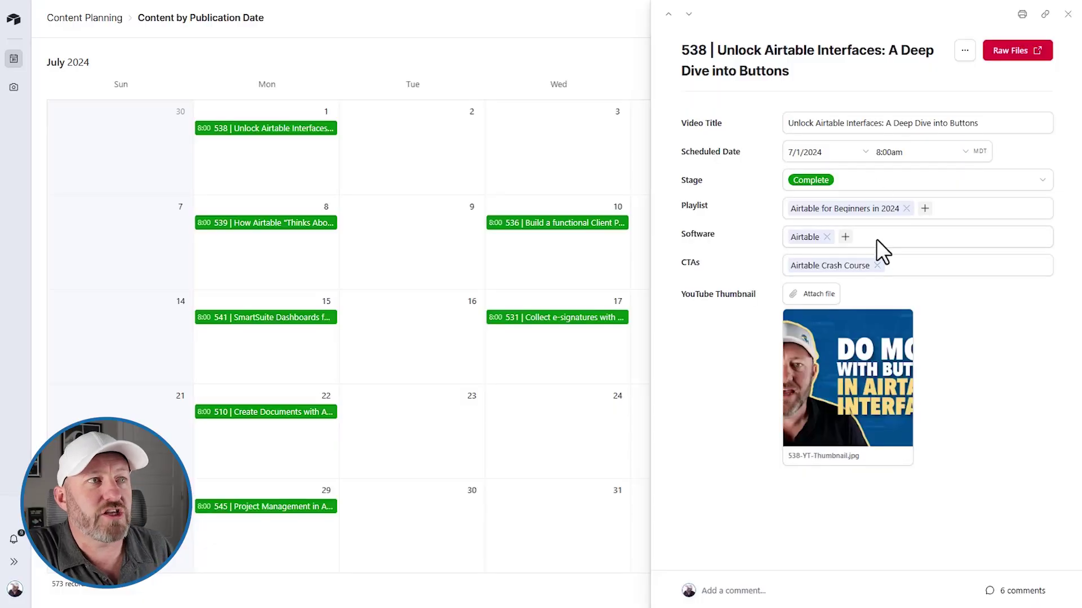
click(871, 123)
key(ctrl+a)
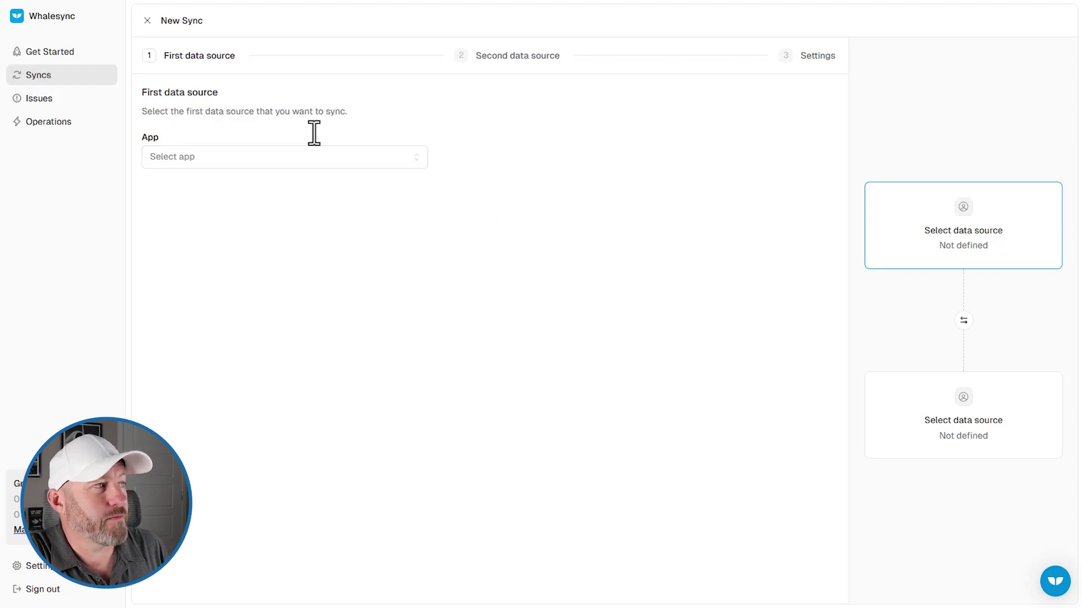
Step: Switch to Whalesync and choose Airtable as the first data source for the new sync
click(314, 157)
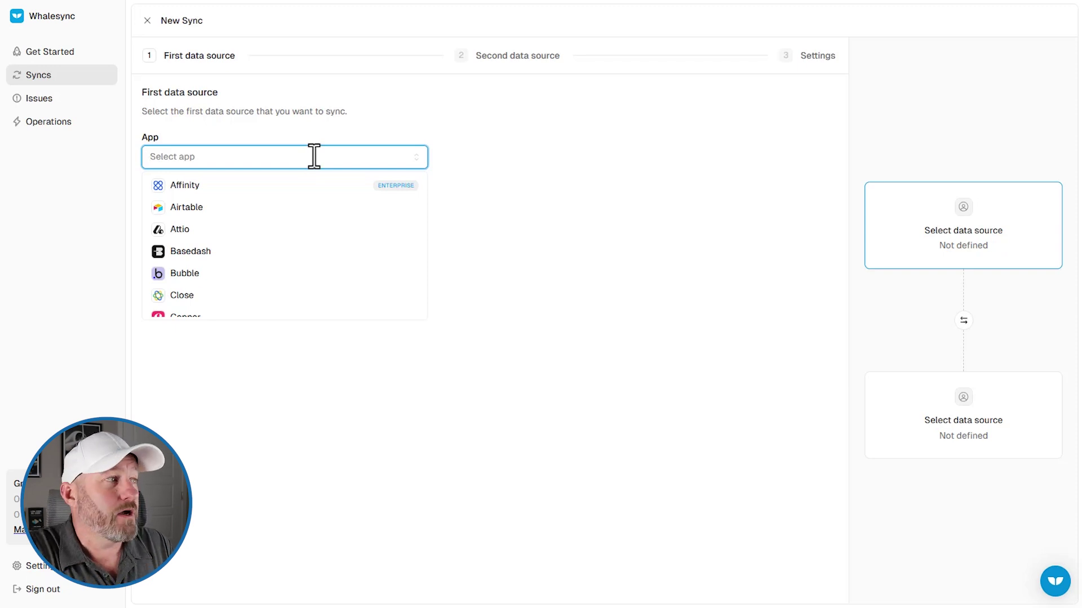
click(299, 207)
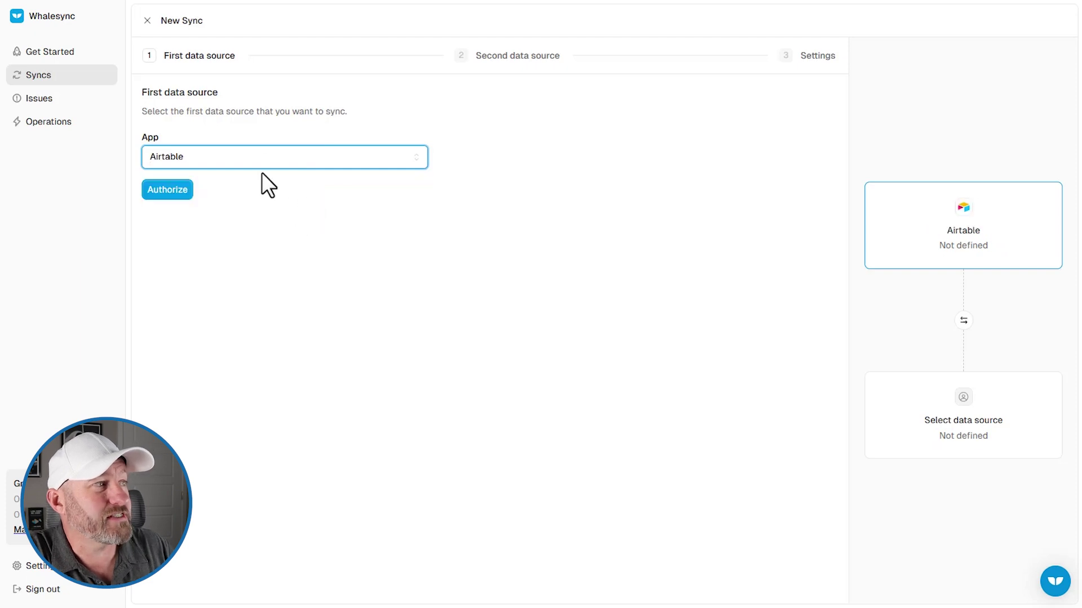
Step: Examine the full list of apps offered as the first data source, from Affinity through WordPress.com
click(300, 160)
scroll(275, 242, down, 5)
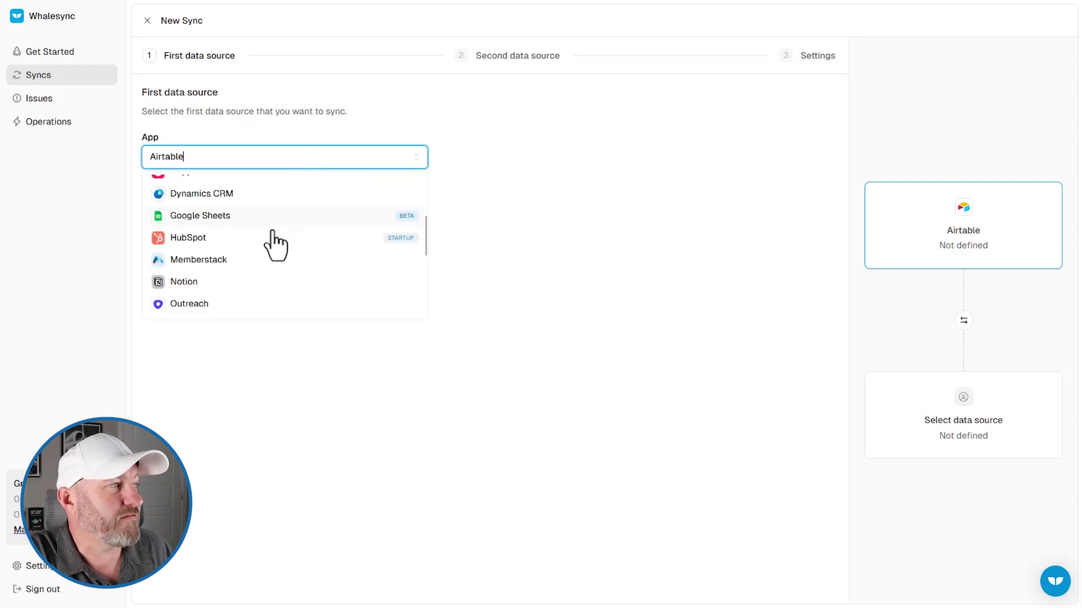
scroll(240, 286, down, 3)
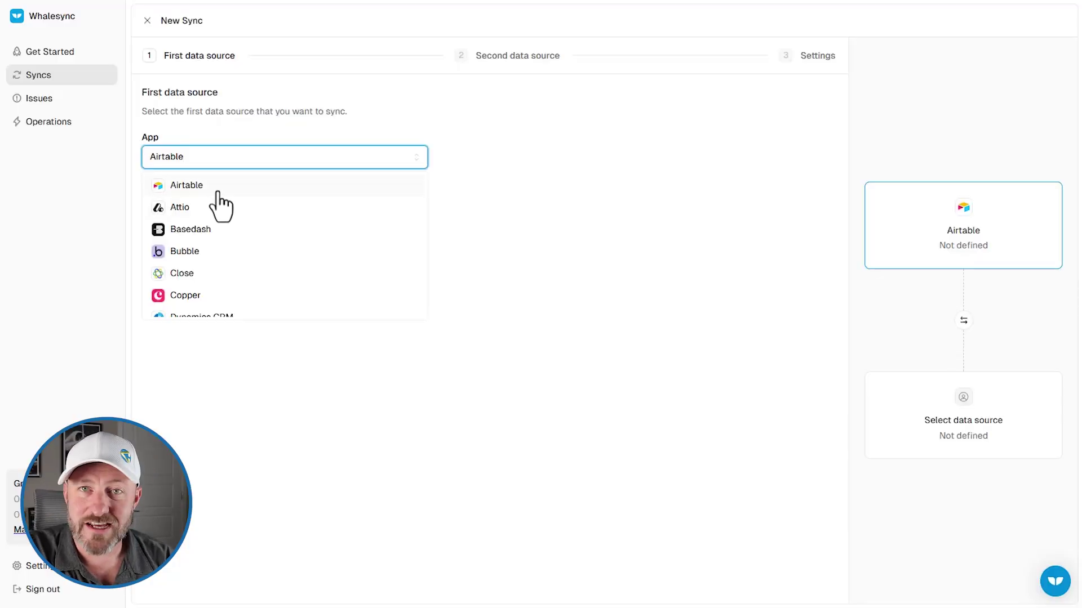
scroll(236, 209, up, 1)
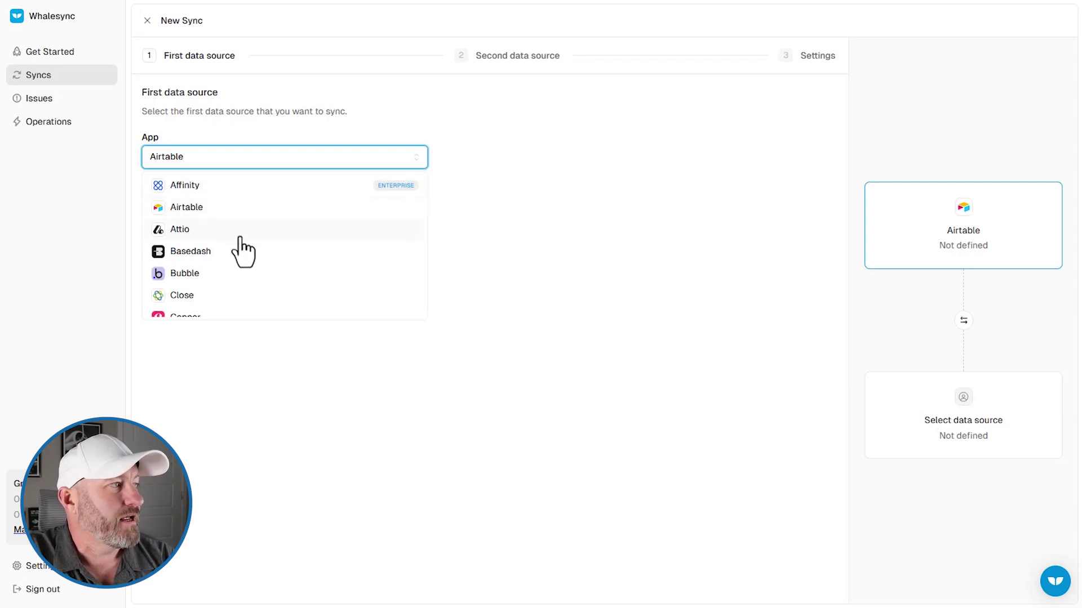
scroll(266, 240, down, 1)
scroll(268, 251, down, 4)
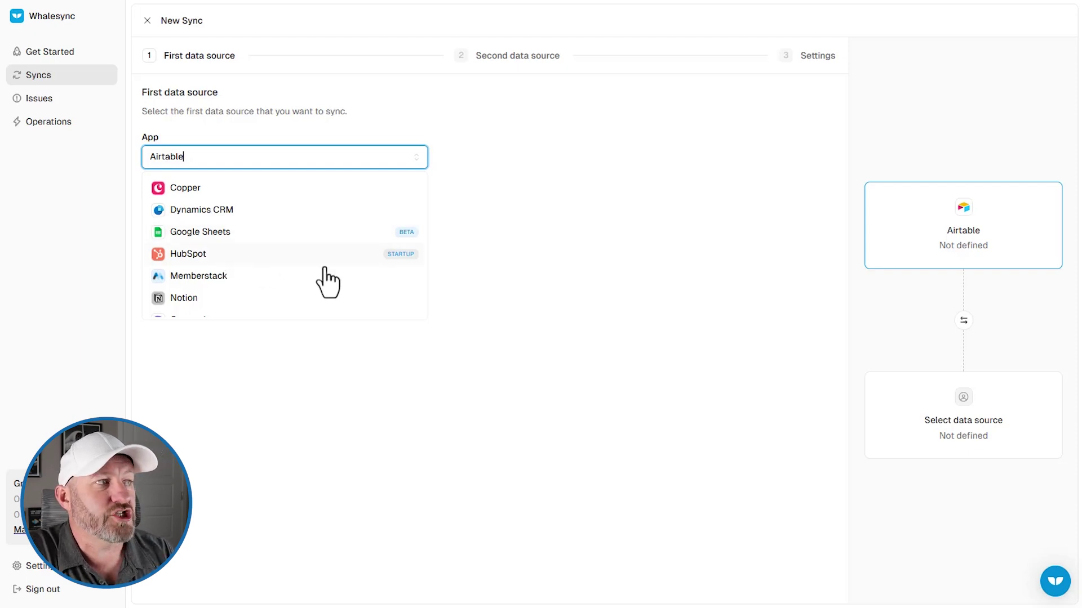
scroll(327, 263, down, 1)
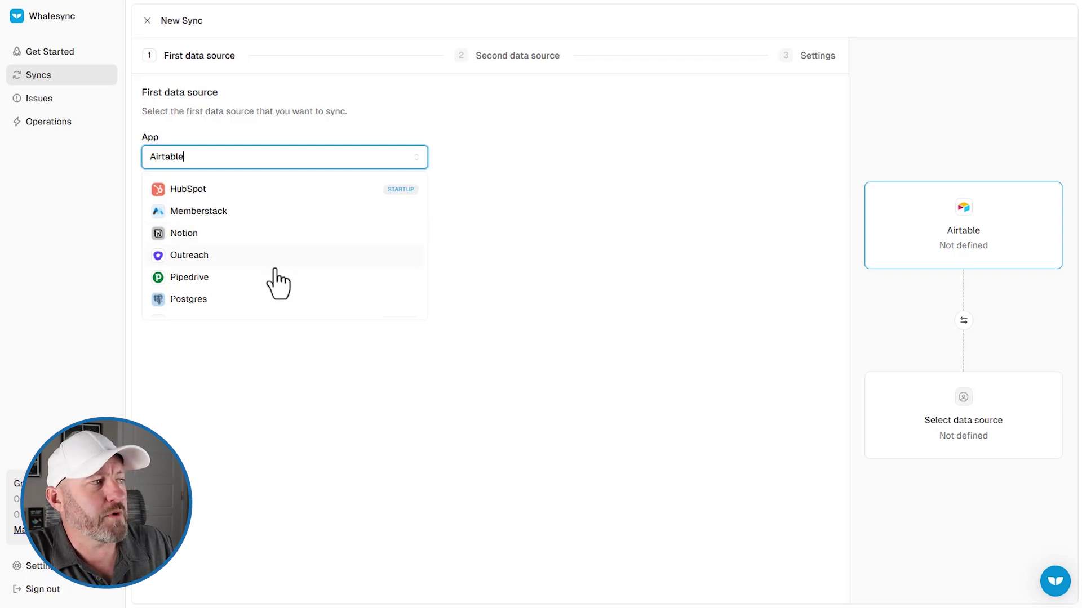
scroll(273, 289, down, 1)
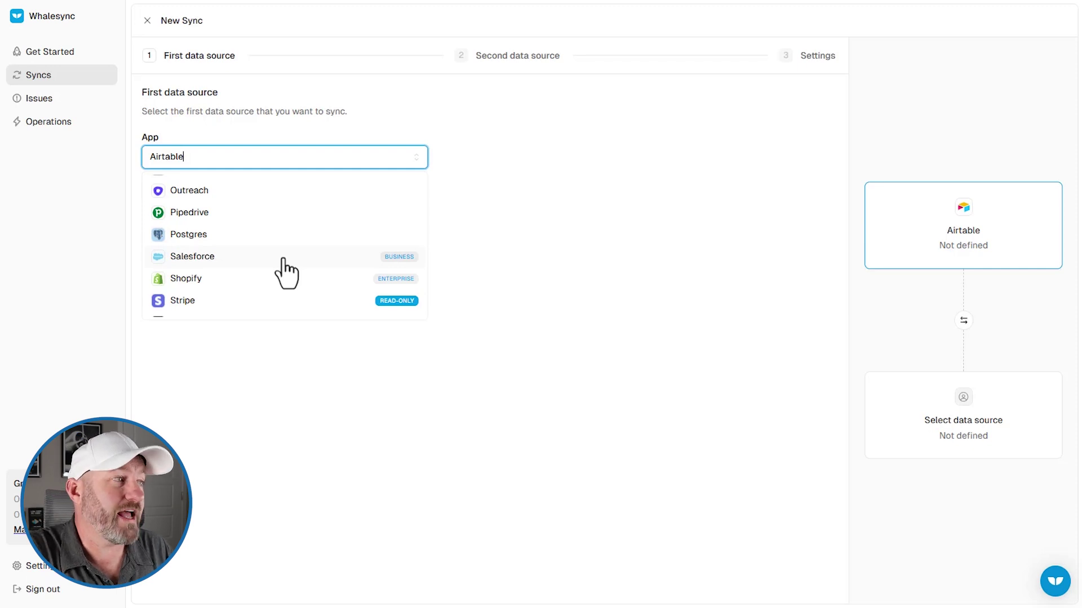
scroll(284, 273, down, 1)
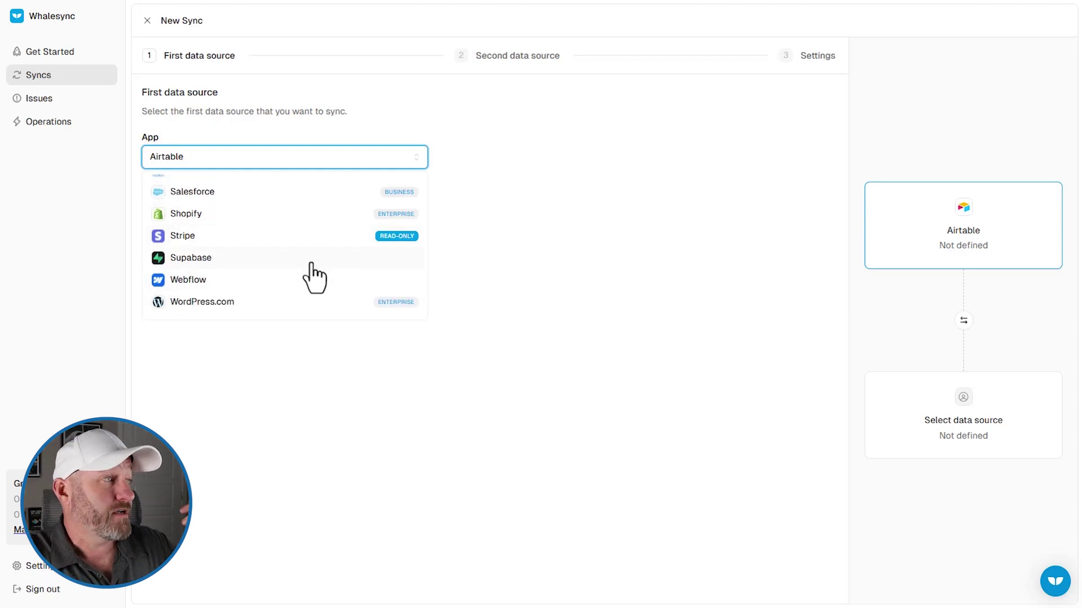
scroll(319, 282, down, 1)
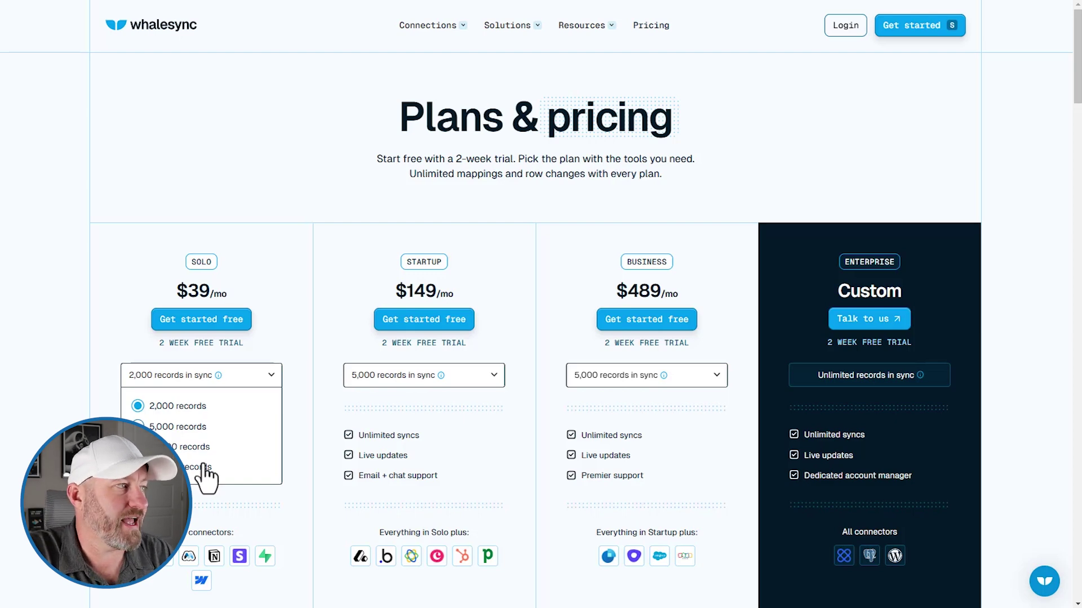
Step: Review the Solo plan's record-limit options on the Whalesync pricing page and close them, leaving the plan selection as is
click(269, 331)
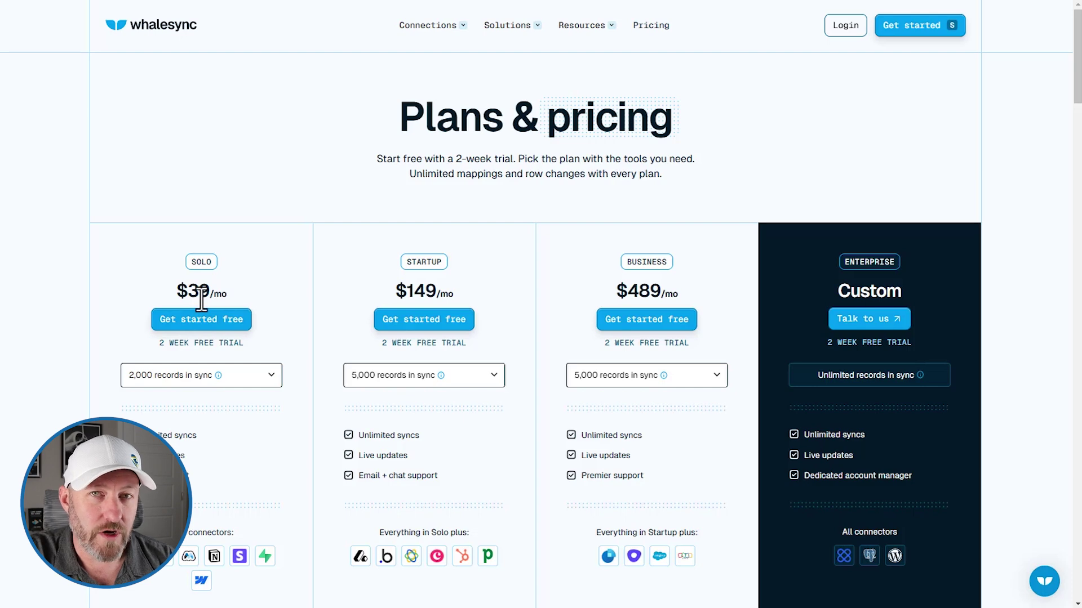